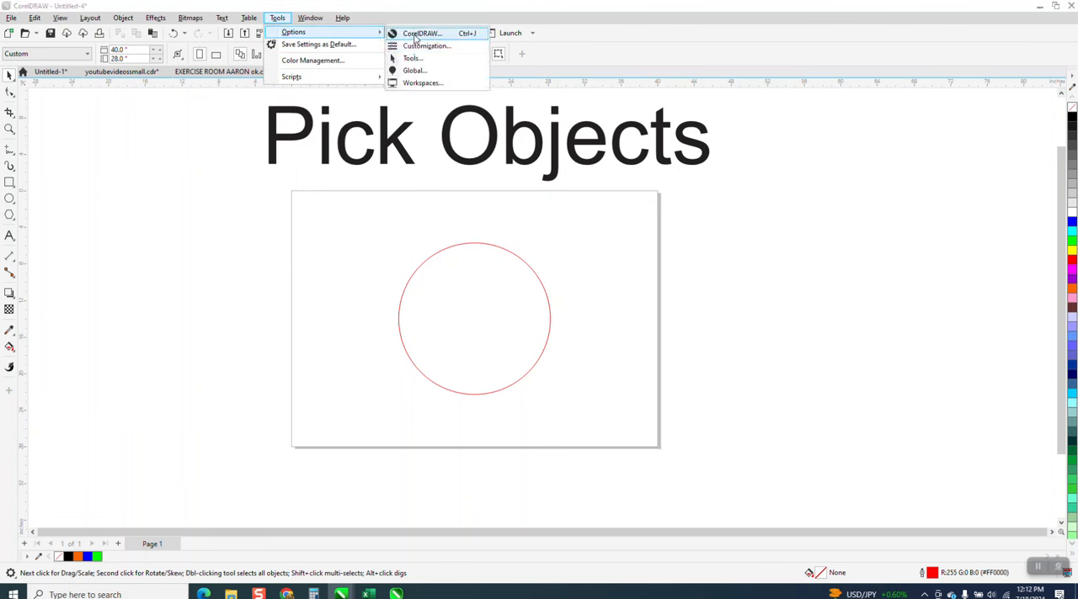
Step: Examine the Pick tool's Treat all objects as filled setting in the tool options, then cancel the dialog
click(413, 62)
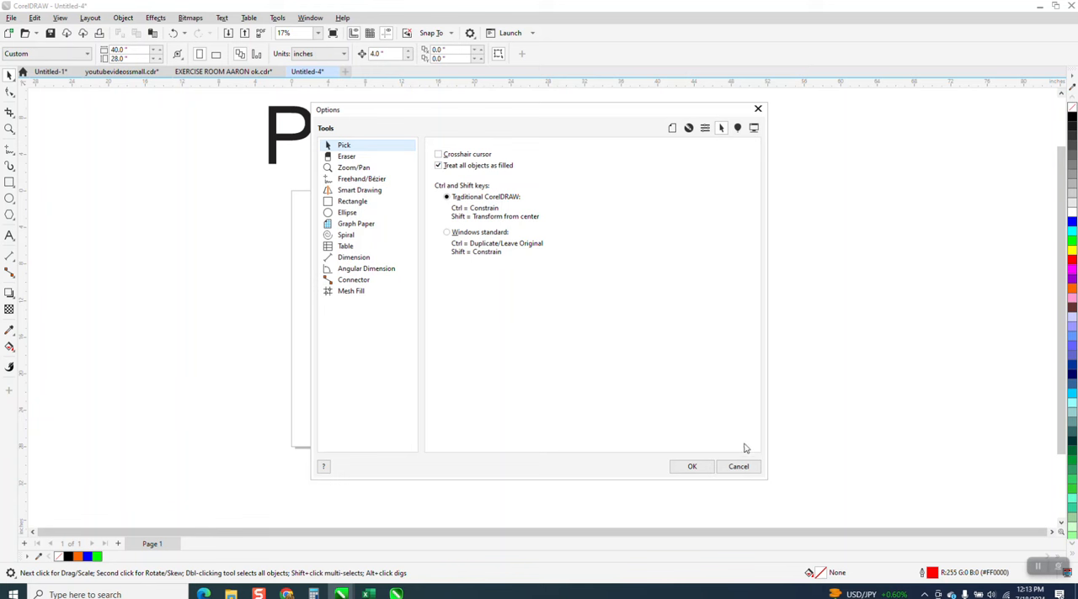
click(735, 469)
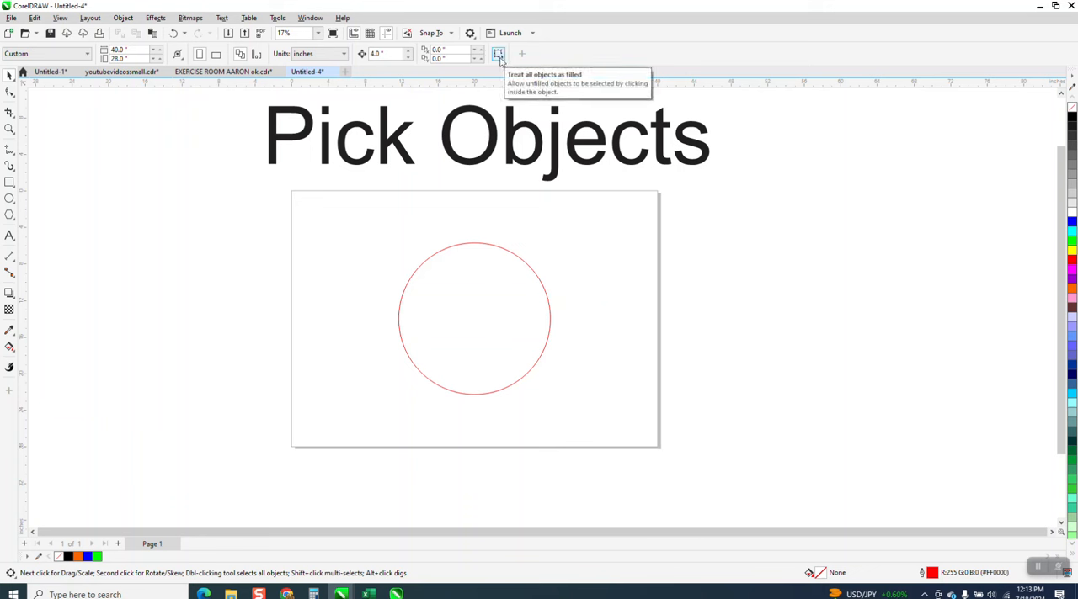
Step: Find the Treat All Objects as Filled command in the command customization options by searching for "tre", and select it
click(282, 20)
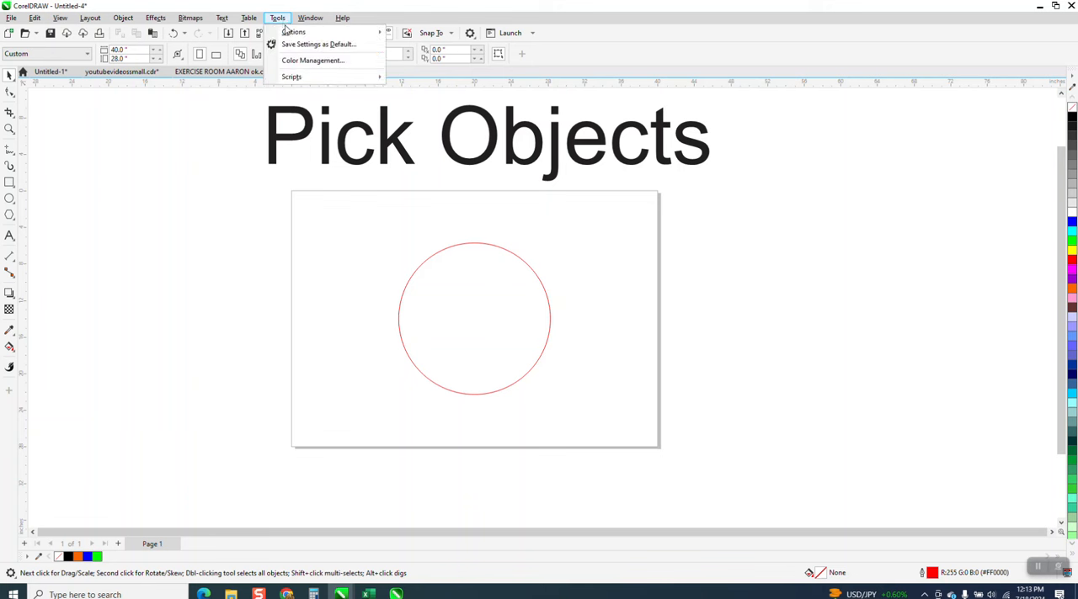
mouse_move(287, 34)
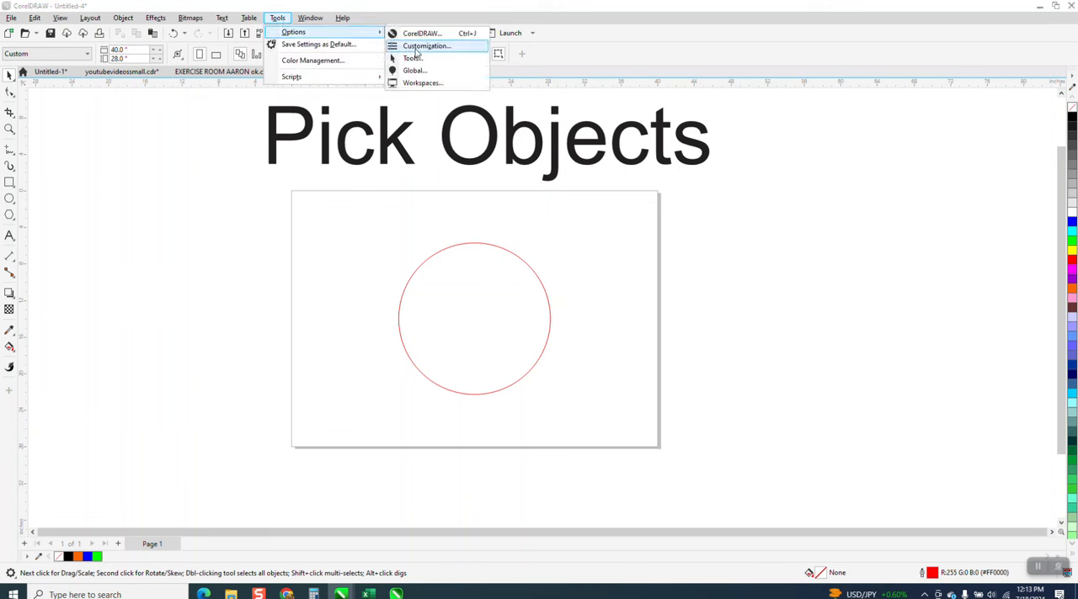
click(415, 49)
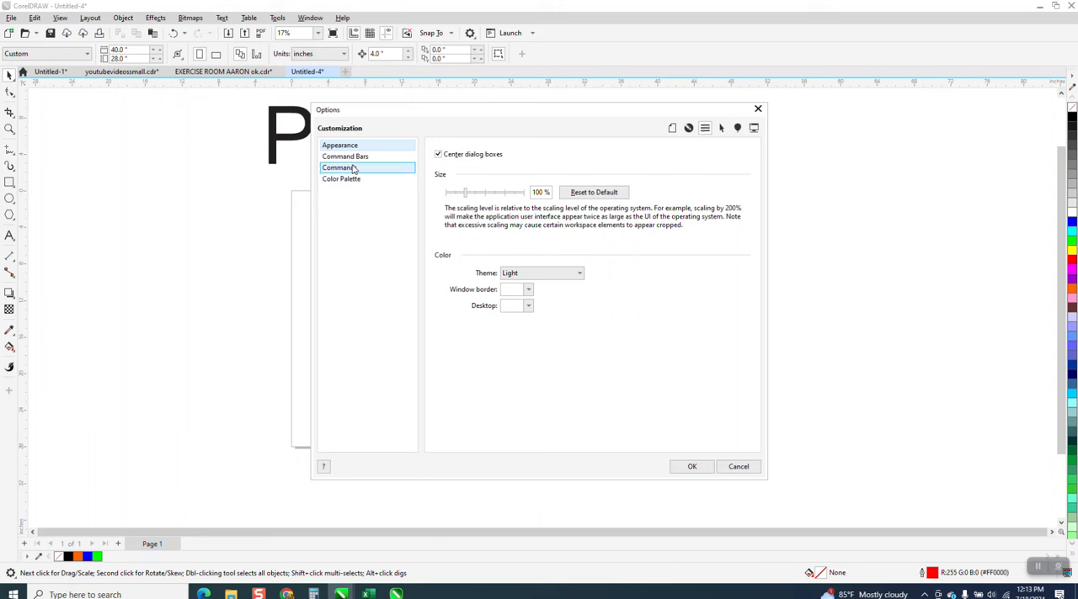
click(355, 170)
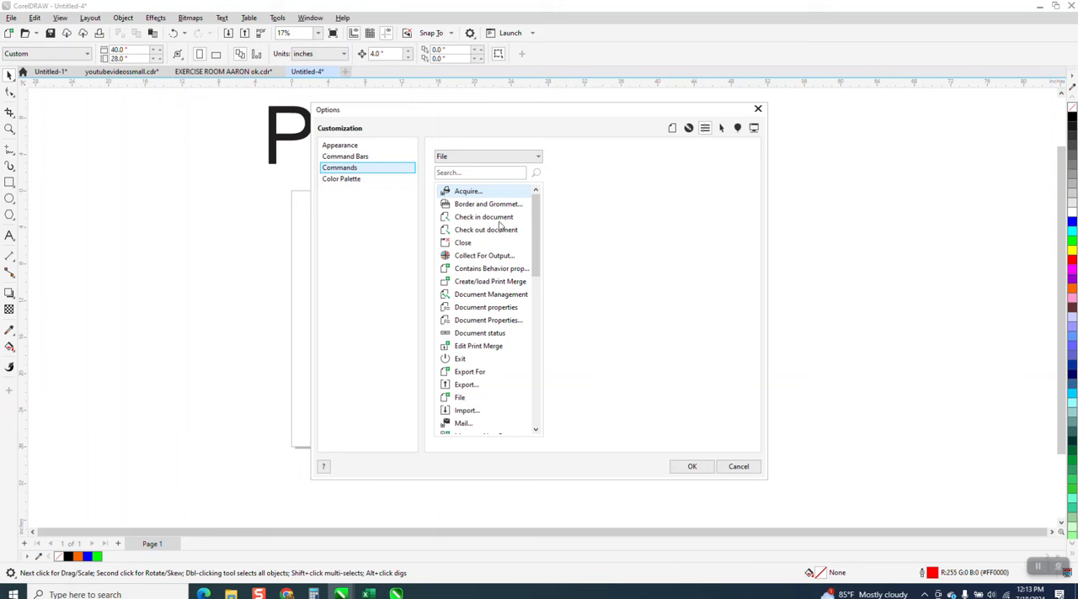
click(465, 171)
text(tr)
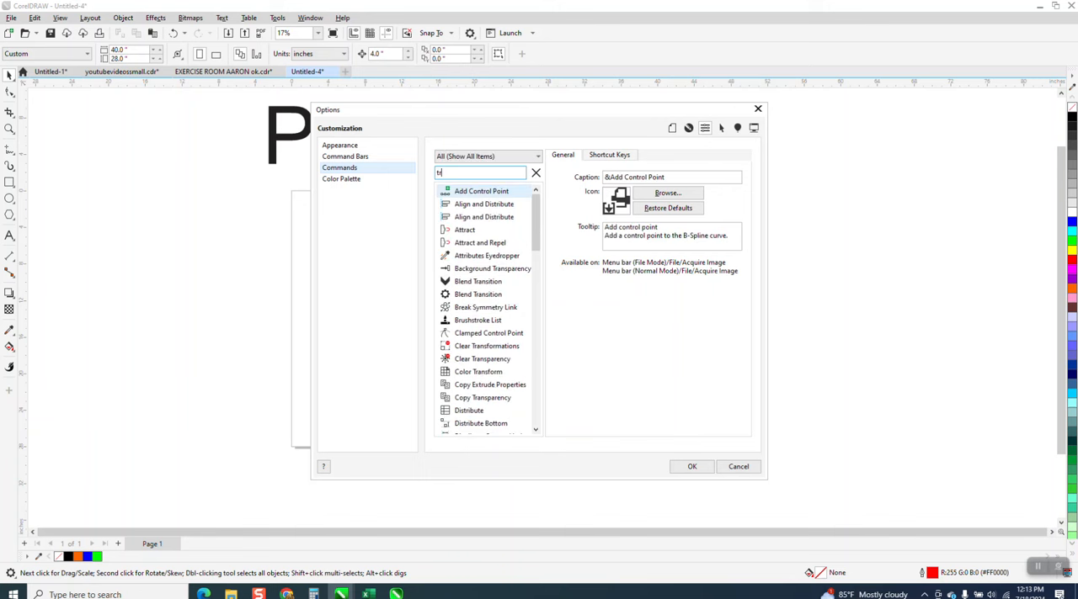
text(e)
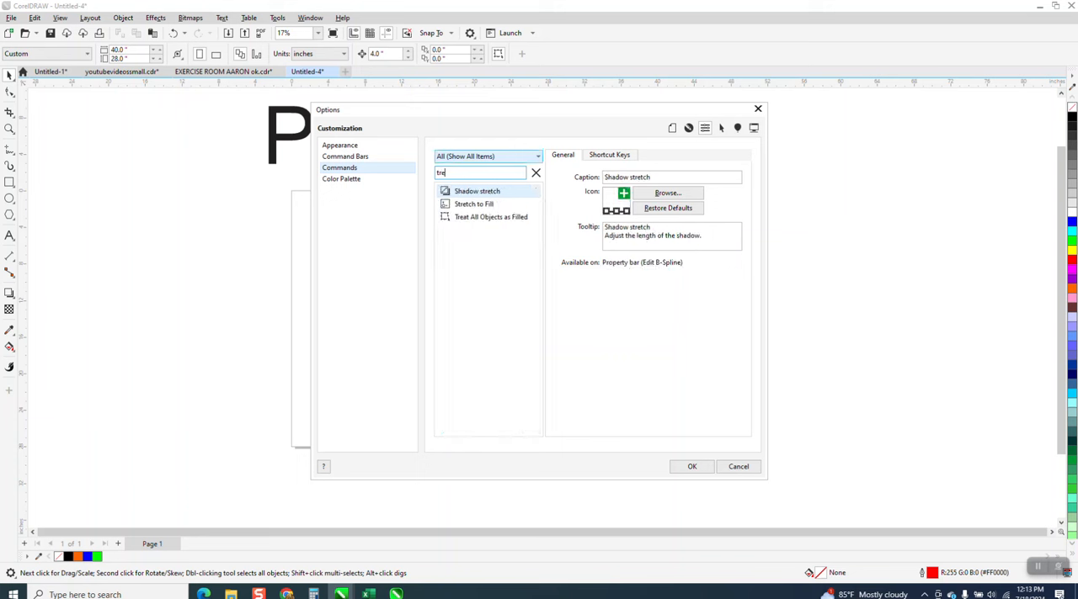
click(473, 219)
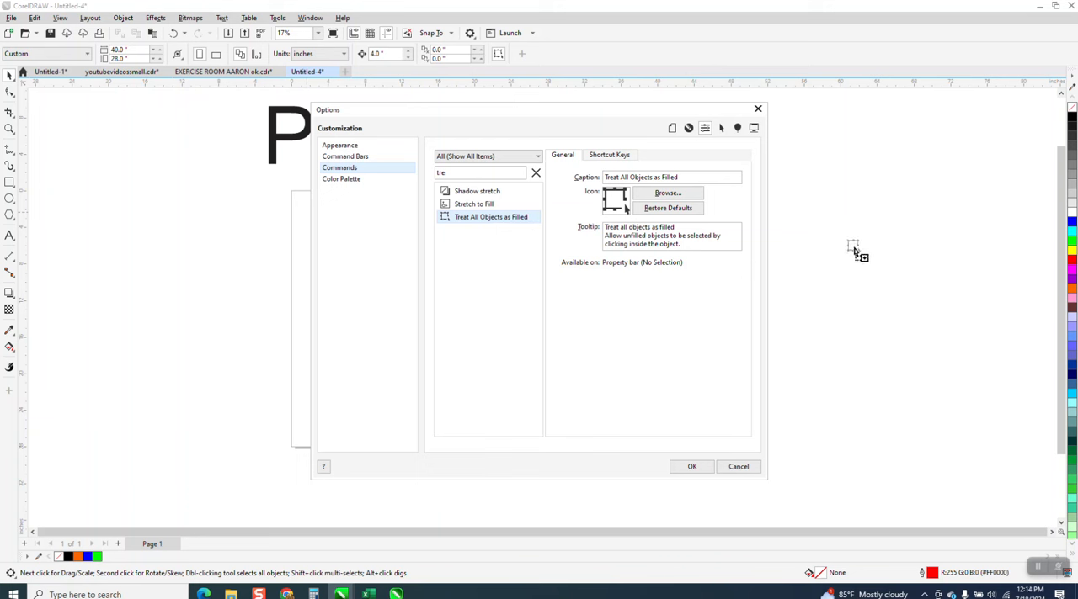
Step: Place the Treat All Objects as Filled command on the workspace as a floating toolbar and close that toolbar
drag(853, 249, 810, 258)
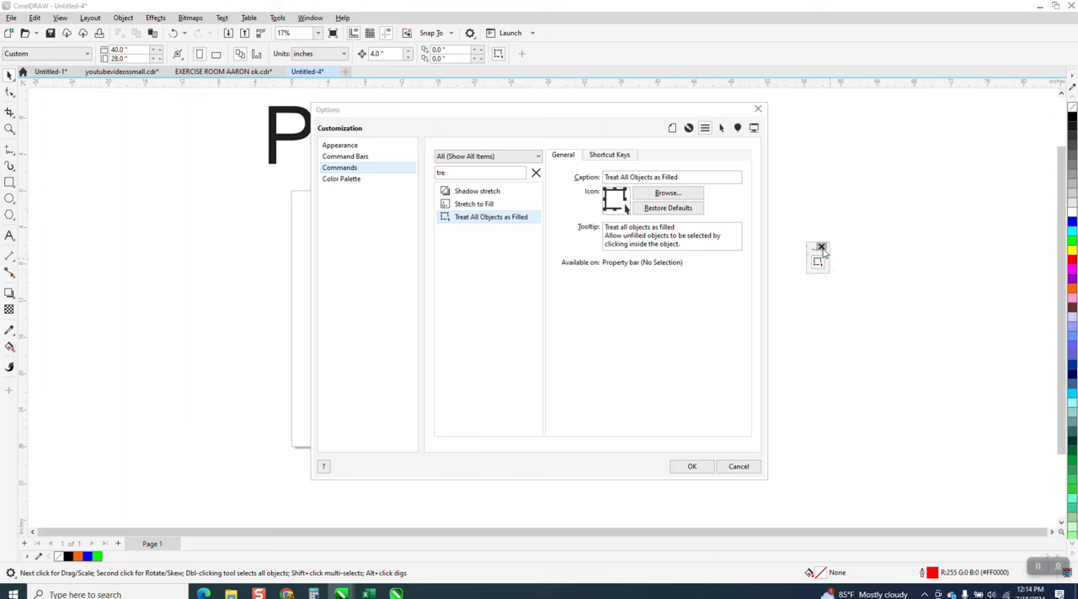
click(821, 248)
Step: Open the new shortcut key entry for the Treat All Objects as Filled command
click(610, 157)
click(575, 271)
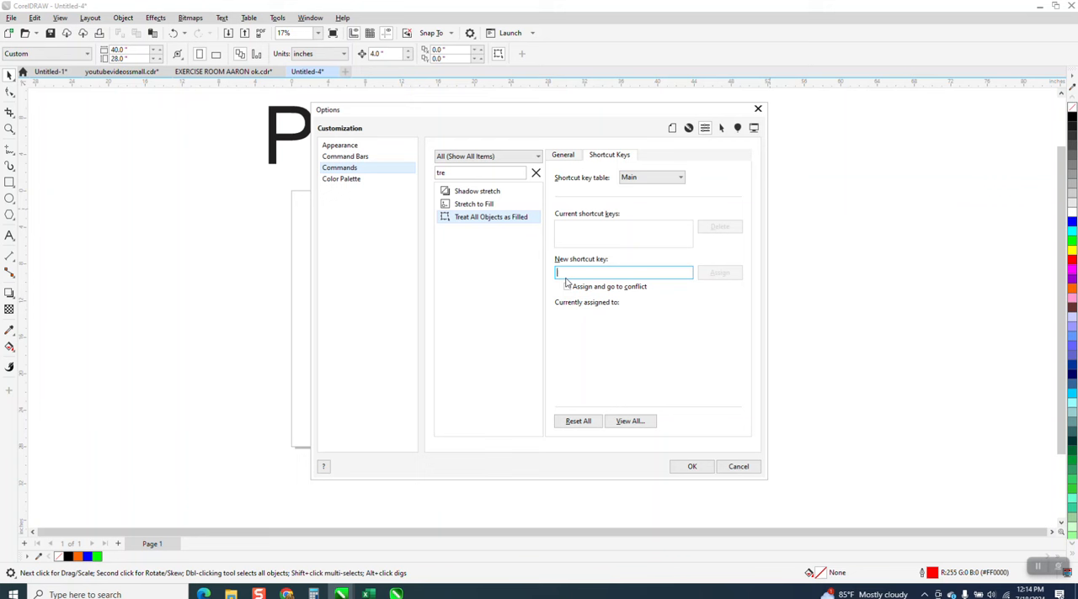
key(3)
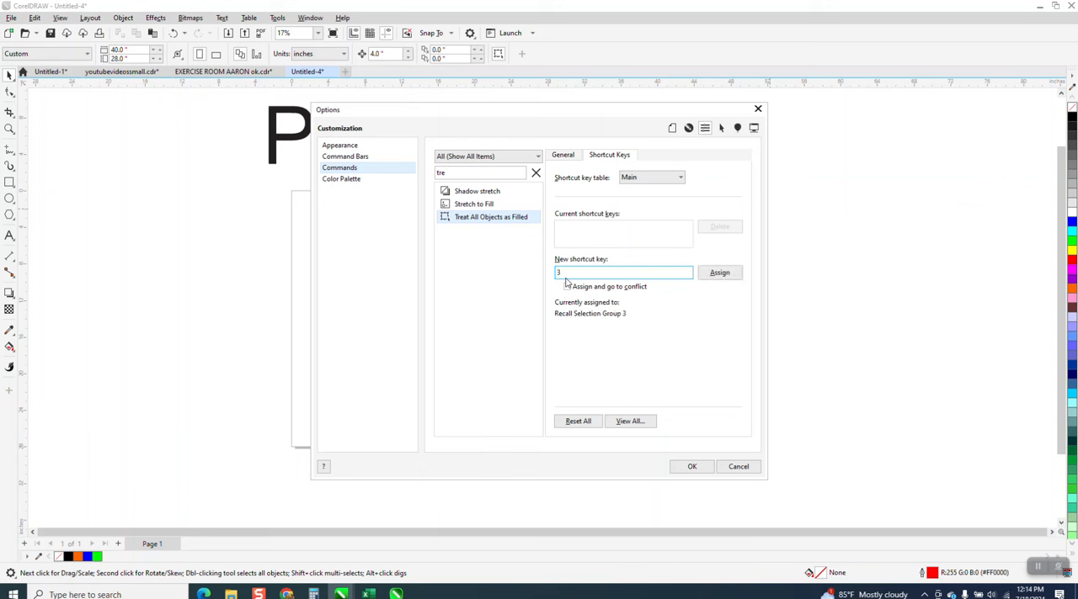
key(Delete)
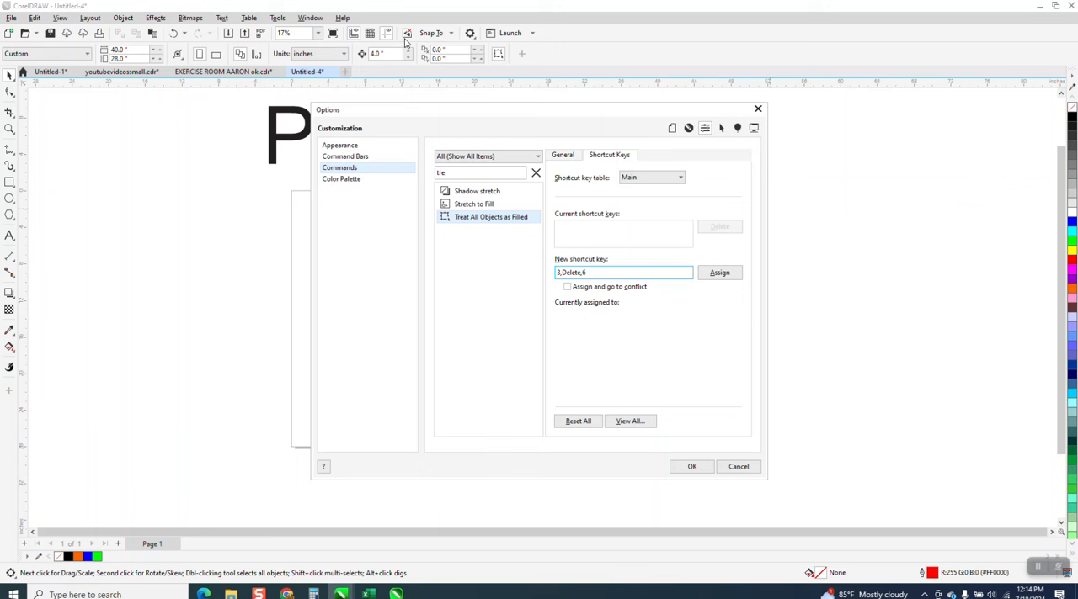
key(6)
key(BackSpace)
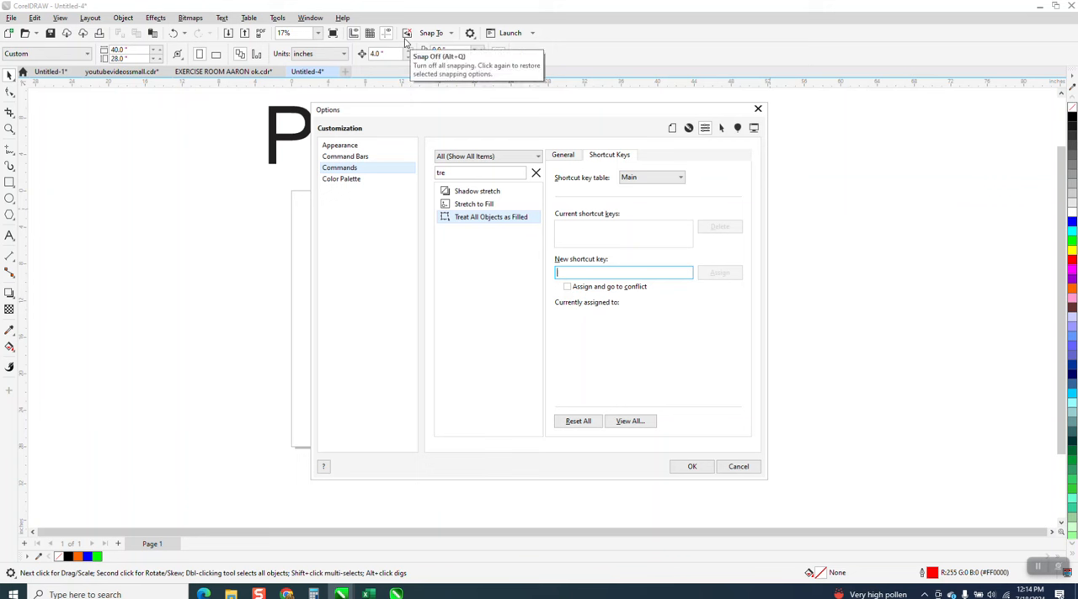
Step: Assign O as the shortcut for the Treat All Objects as Filled command and accept the options
key(o)
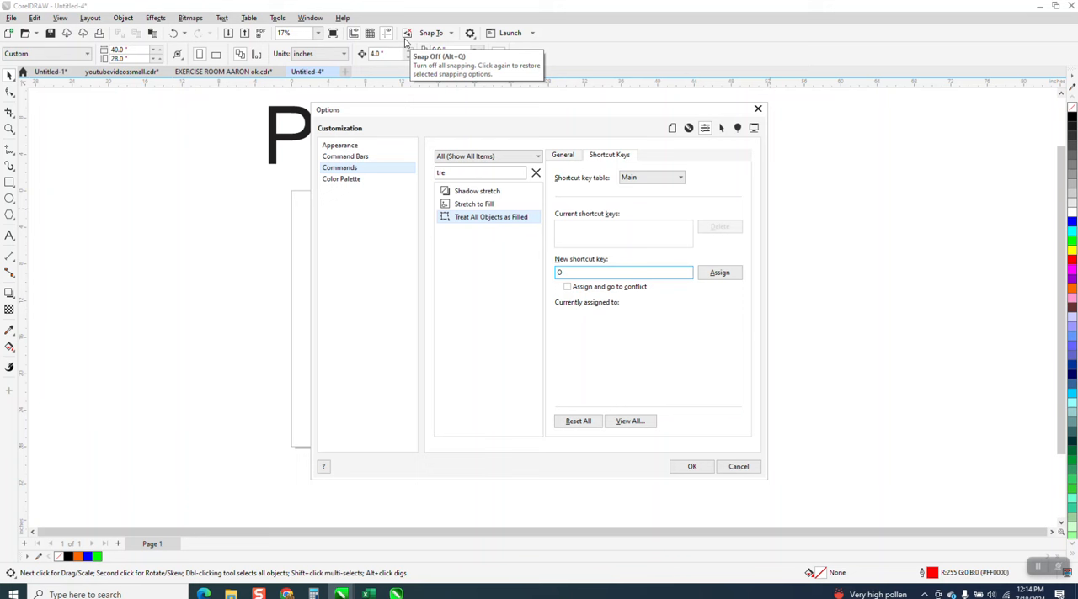
click(711, 274)
click(693, 468)
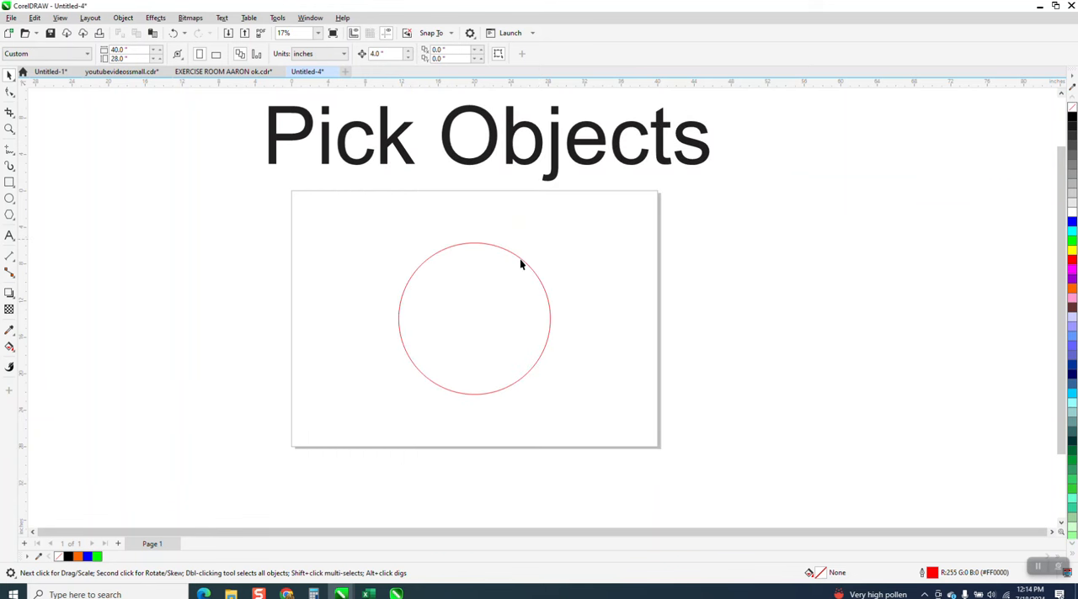
Step: Test selecting the unfilled red circle from inside its outline, deselecting it between tries
click(506, 284)
click(552, 265)
click(527, 304)
click(604, 276)
click(468, 308)
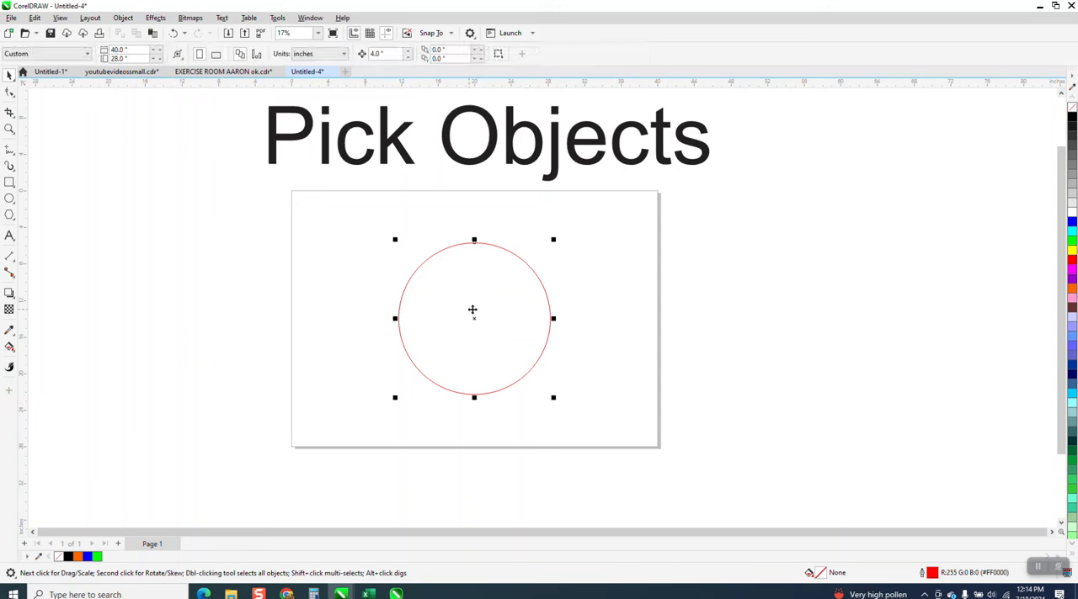
click(599, 272)
click(500, 295)
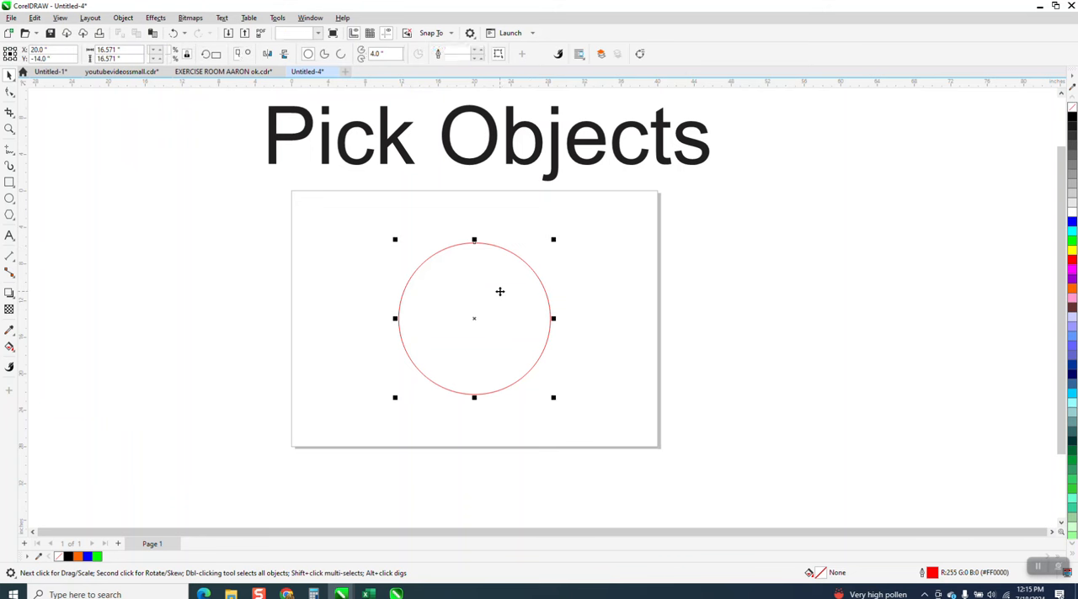
click(831, 172)
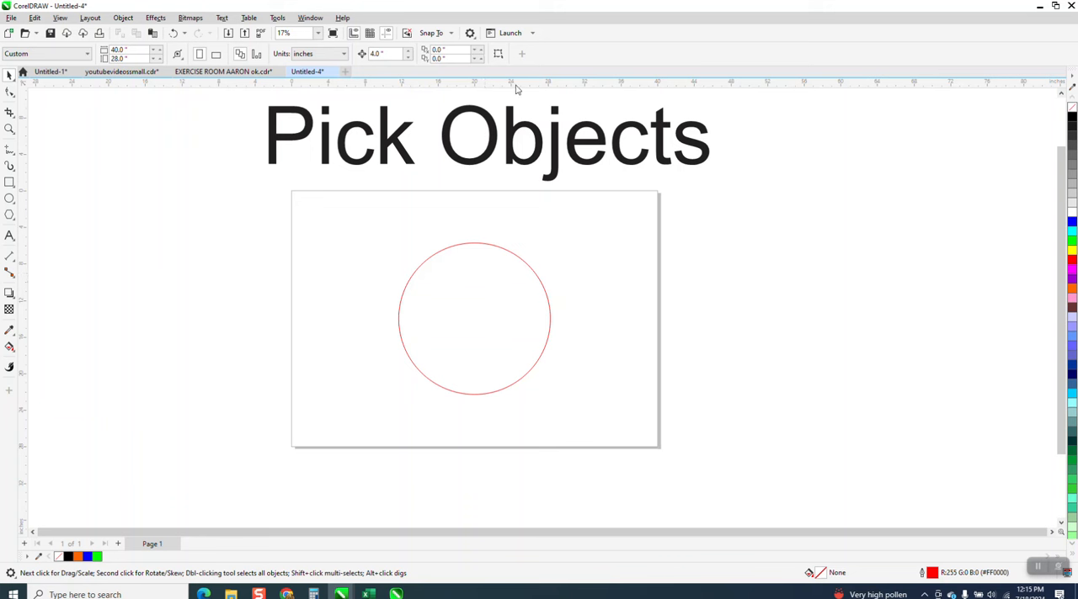
Step: Draw two overlapping rectangles across the circle's right side, about 7.5 × 11.2 and 12.5 × 9.6 inches, and deselect them
click(10, 182)
mouse_move(567, 257)
mouse_down()
mouse_move(492, 366)
mouse_move(633, 292)
mouse_up()
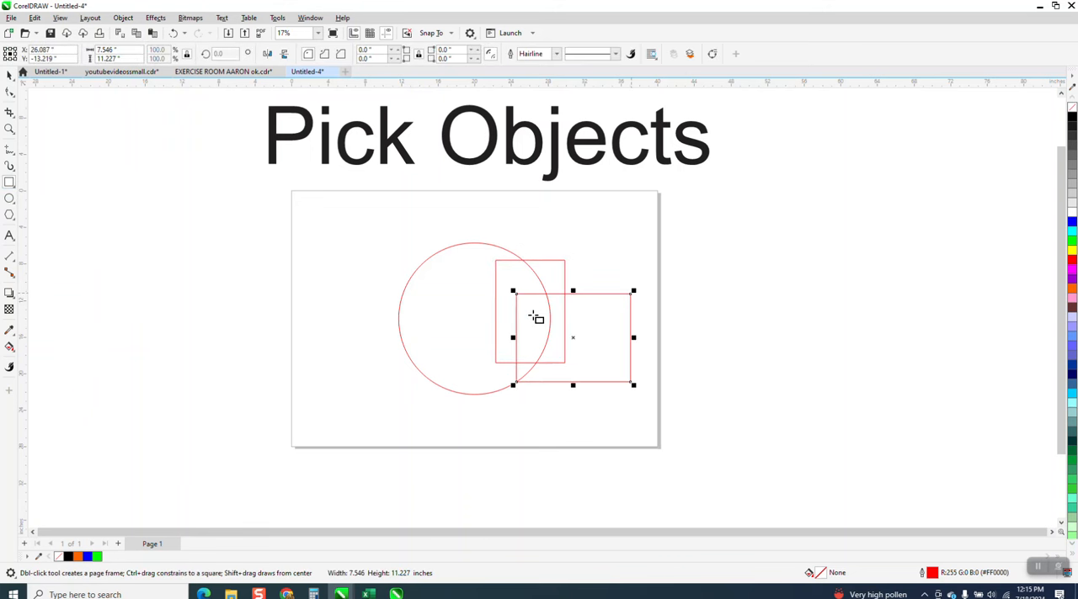
click(9, 77)
click(156, 198)
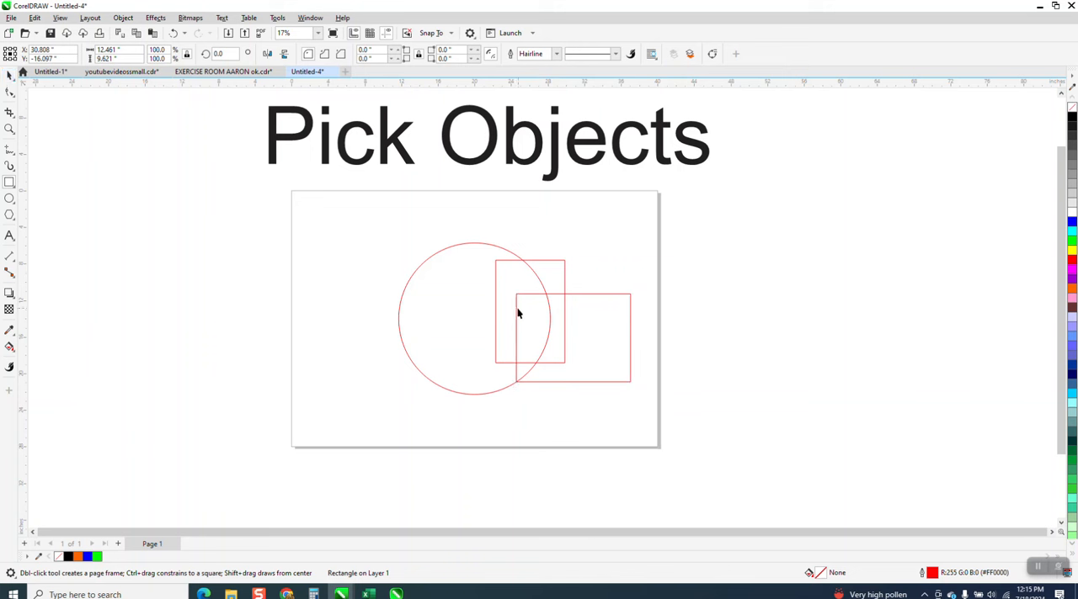
Step: Move the circle about 17 inches left, clear of the rectangles, and select each rectangle in turn from inside its outline
click(460, 291)
drag(484, 320, 320, 298)
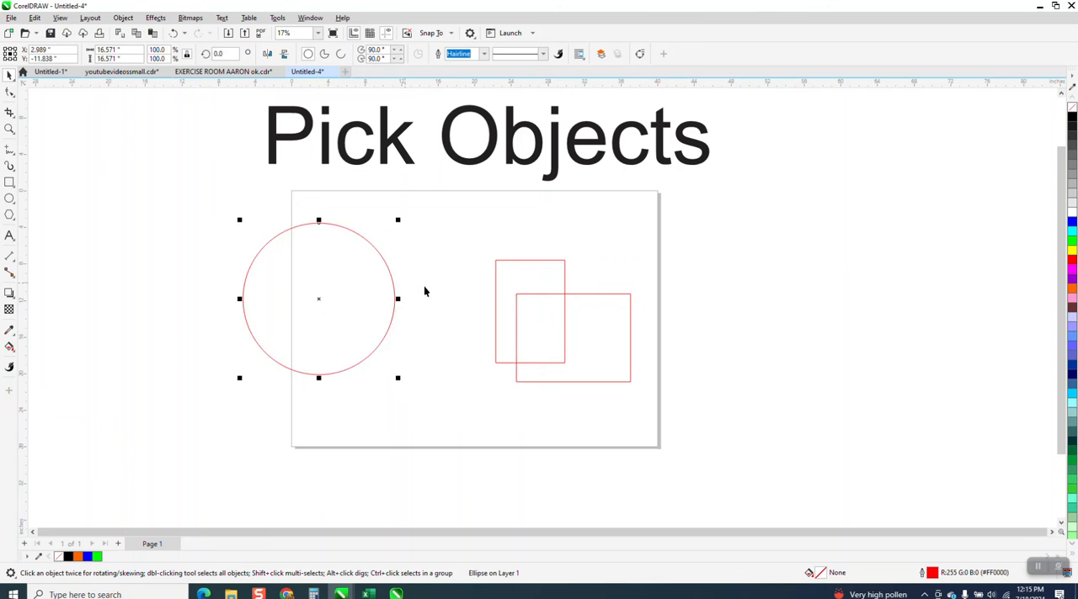
click(523, 281)
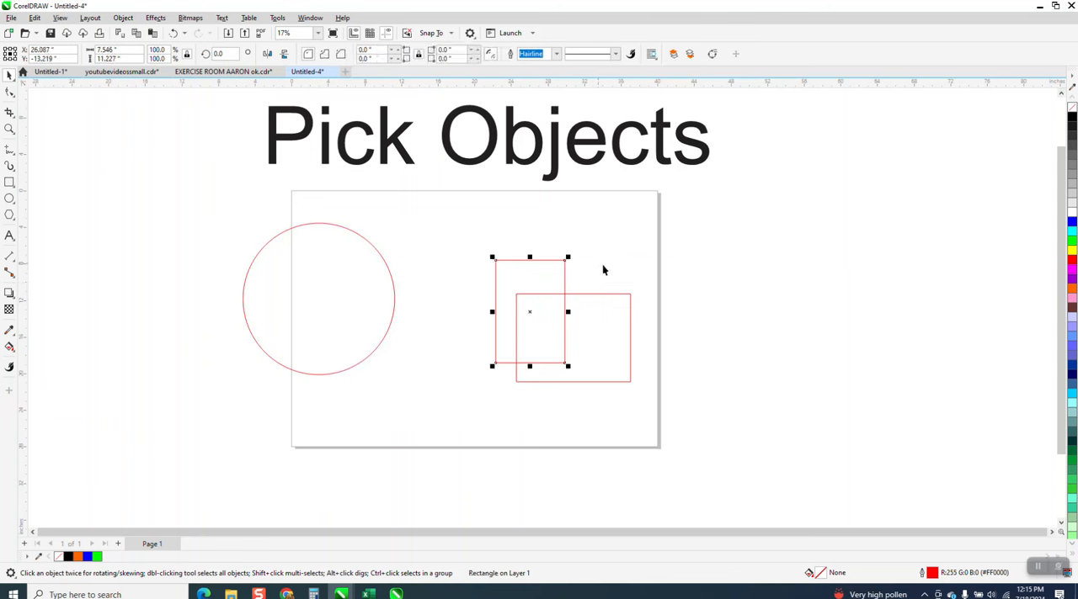
click(609, 311)
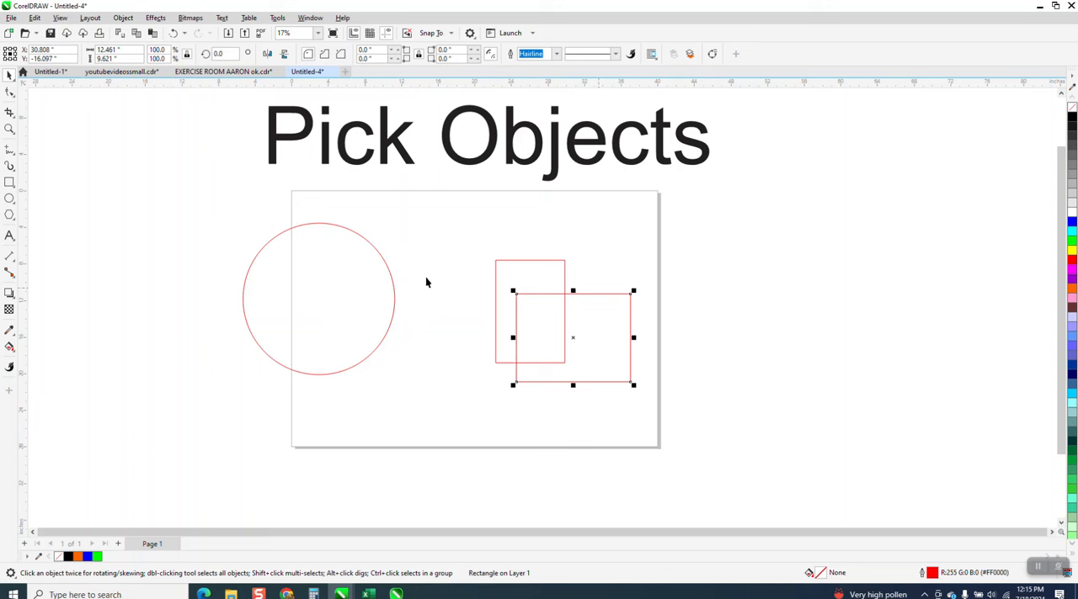
Step: Move the circle back to partly overlap the rectangles, centred at about X 19.2, Y -15.6 inches, and test selecting it from inside
drag(389, 278, 539, 312)
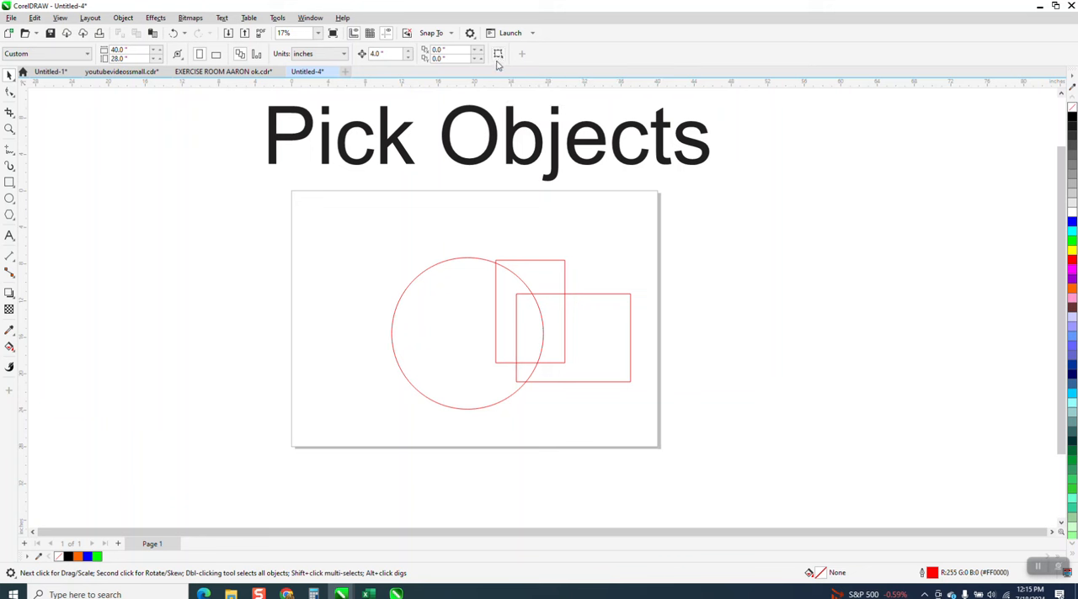
click(454, 287)
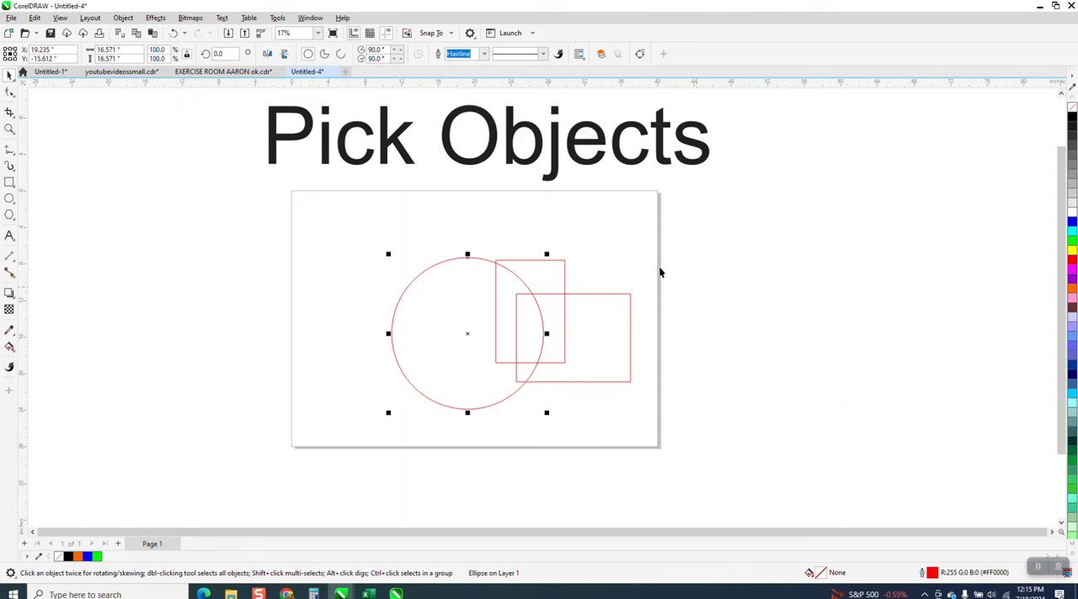
click(638, 251)
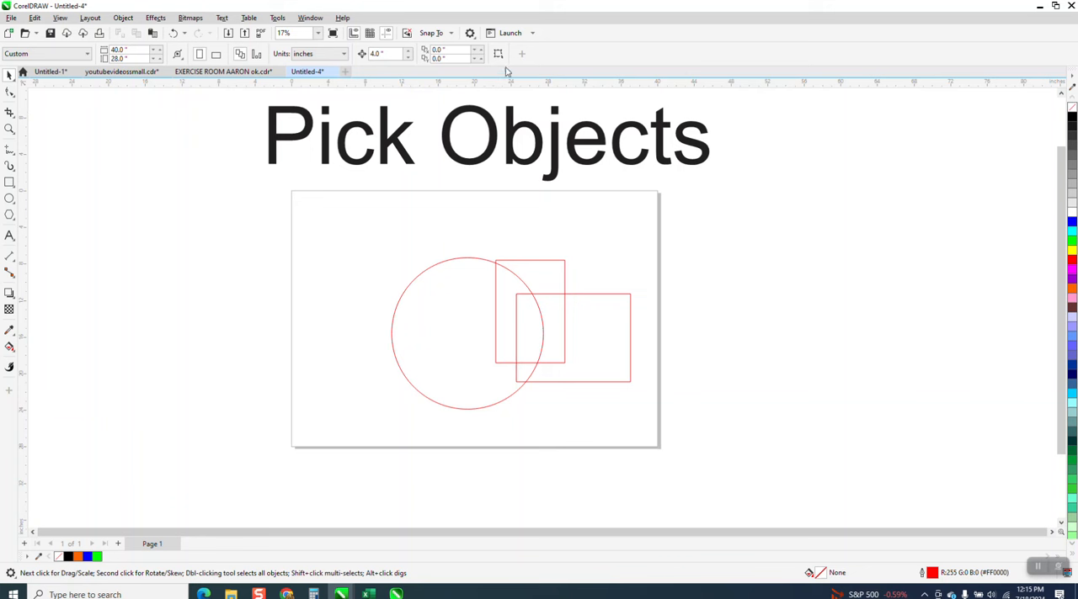
Step: Move the circle right and up to surround the tall rectangle, centred at about X 24.3, Y -13.8 inches, and deselect it
click(473, 277)
drag(469, 274, 535, 290)
click(600, 226)
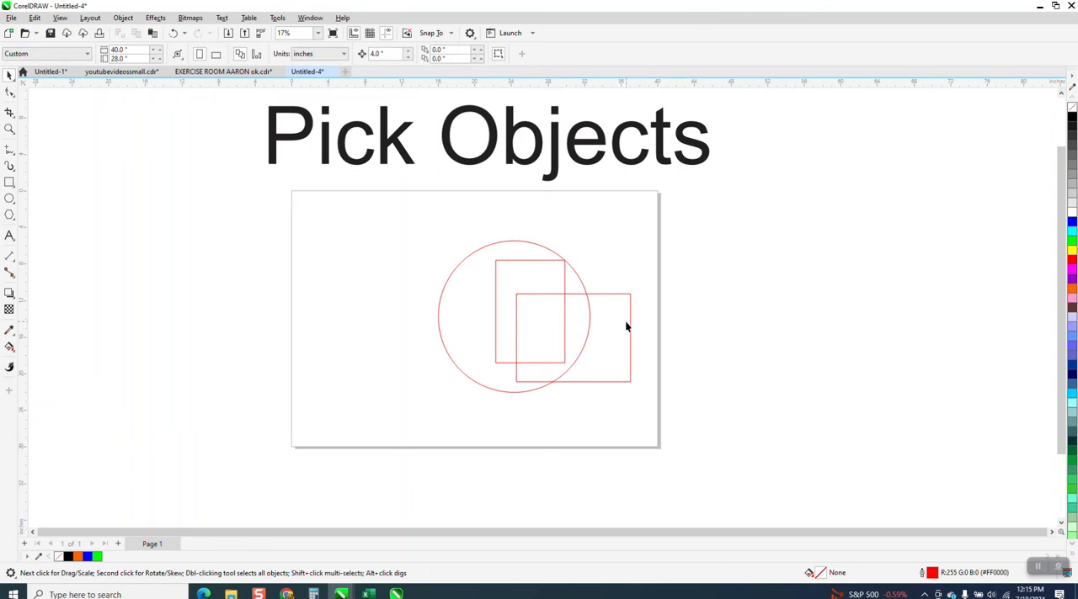
Step: Test selecting the overlapping shapes individually: the wide rectangle from inside, the tall rectangle and the circle by their outlines
click(544, 329)
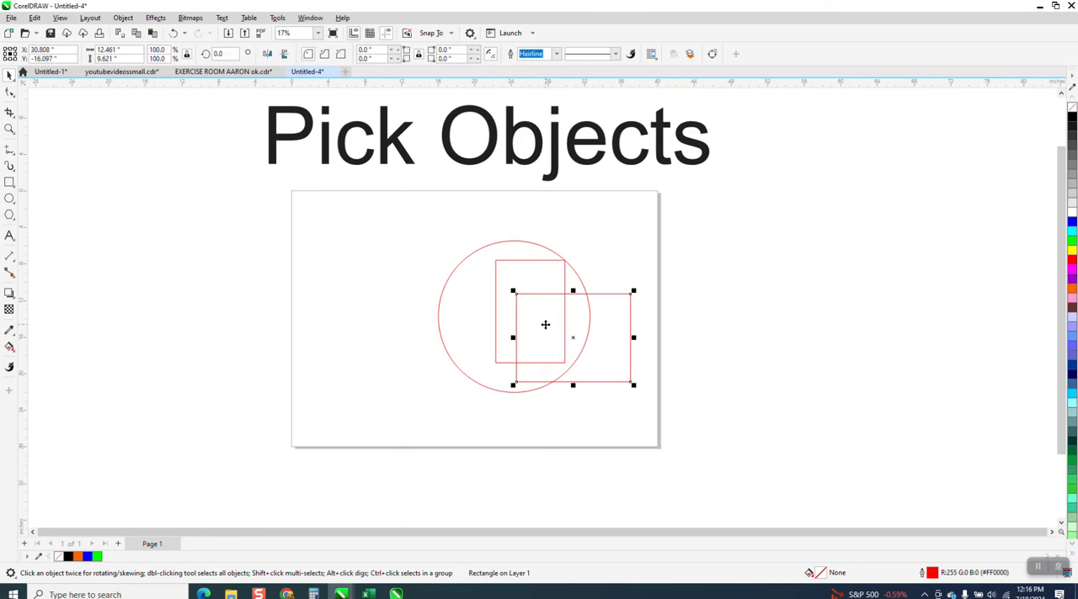
click(538, 262)
click(533, 244)
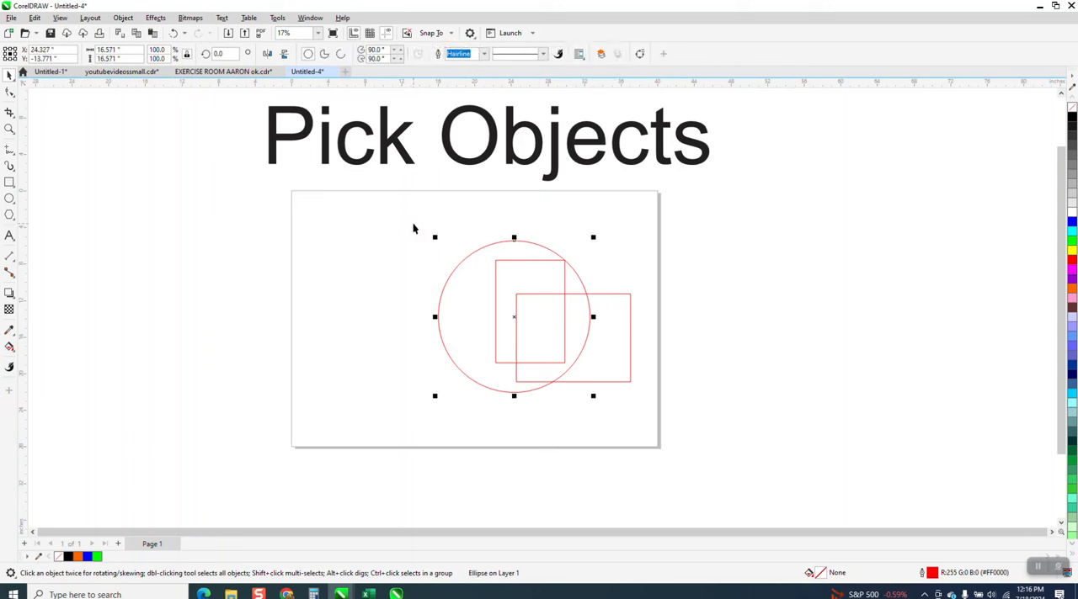
Step: Select the circle and both rectangles together and move them about 19 inches left across the page's left edge
drag(415, 204, 743, 454)
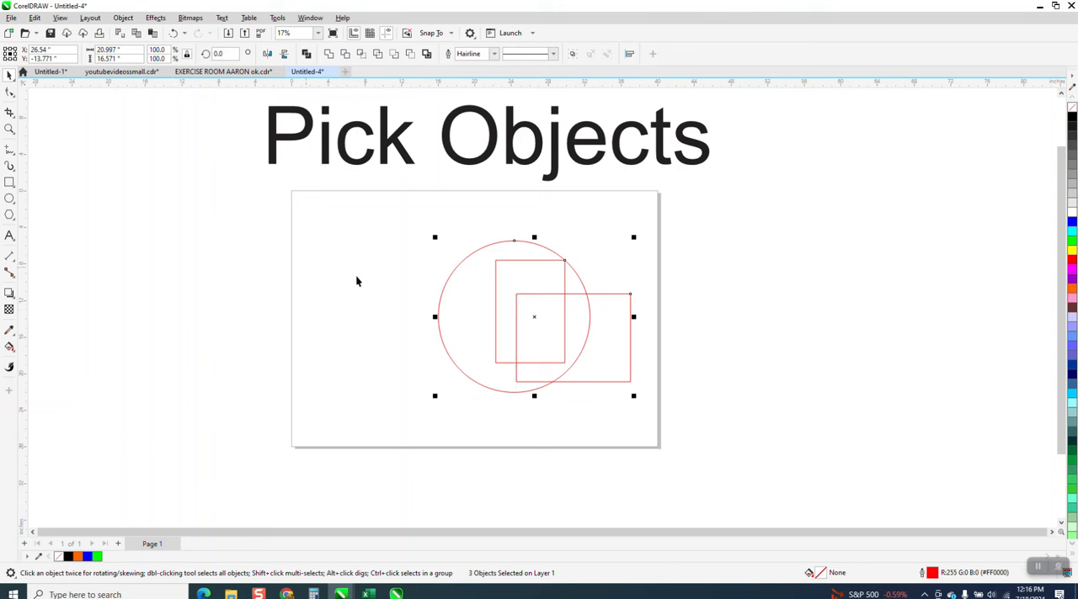
drag(471, 255, 297, 245)
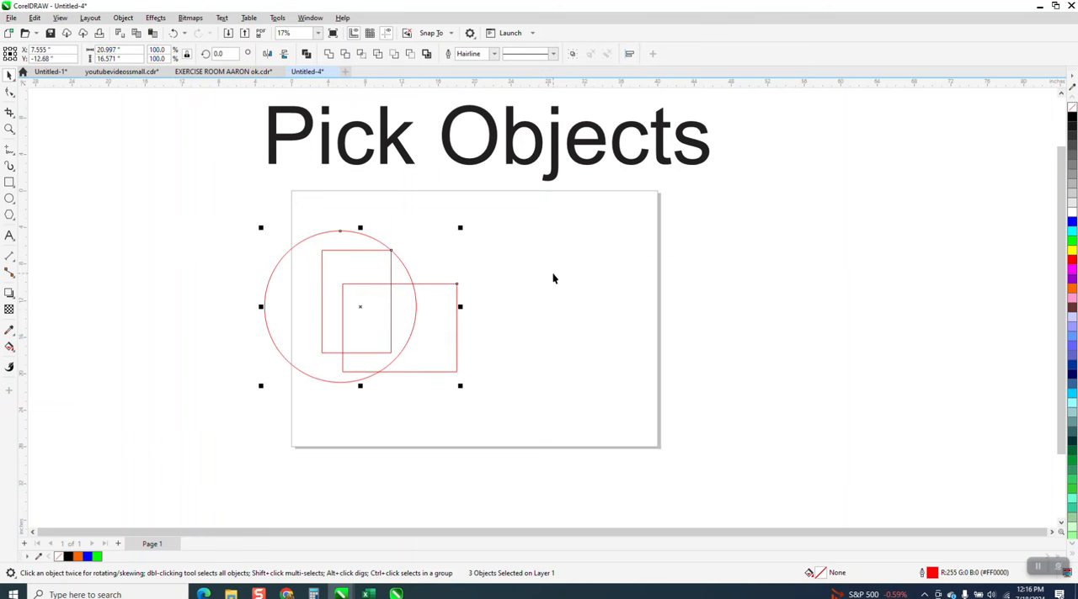